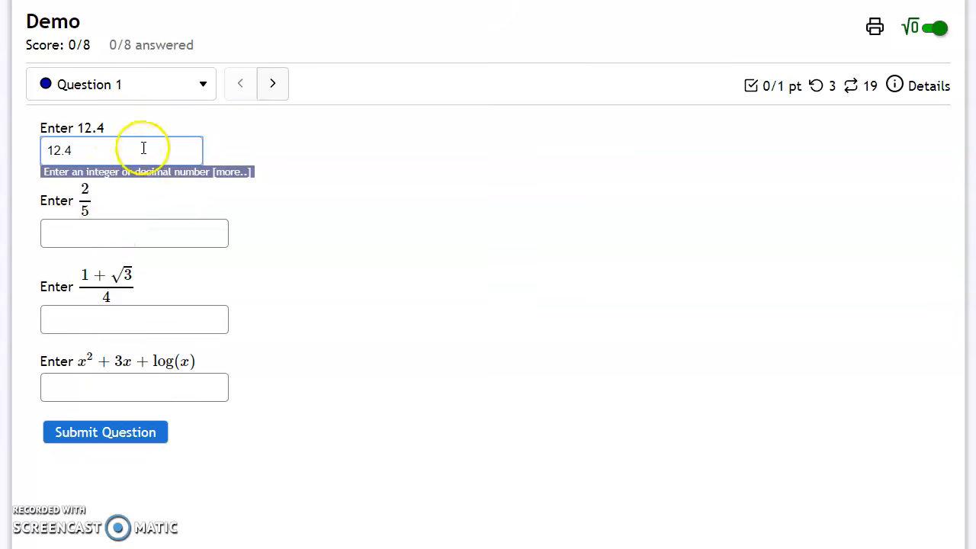
Enter 2/5 in the second answer box using the fraction template, numerator 2 and denominator 5.
left_click(80, 229)
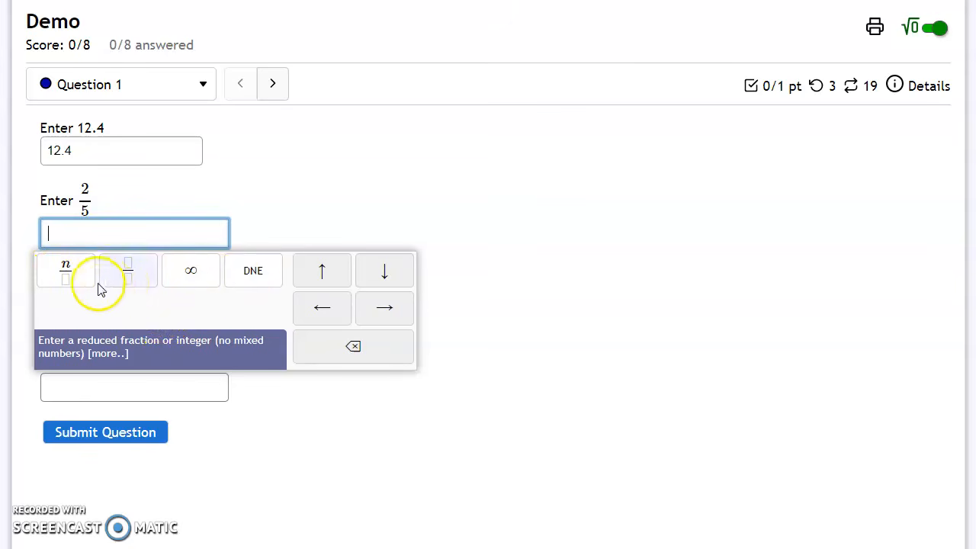
left_click(131, 275)
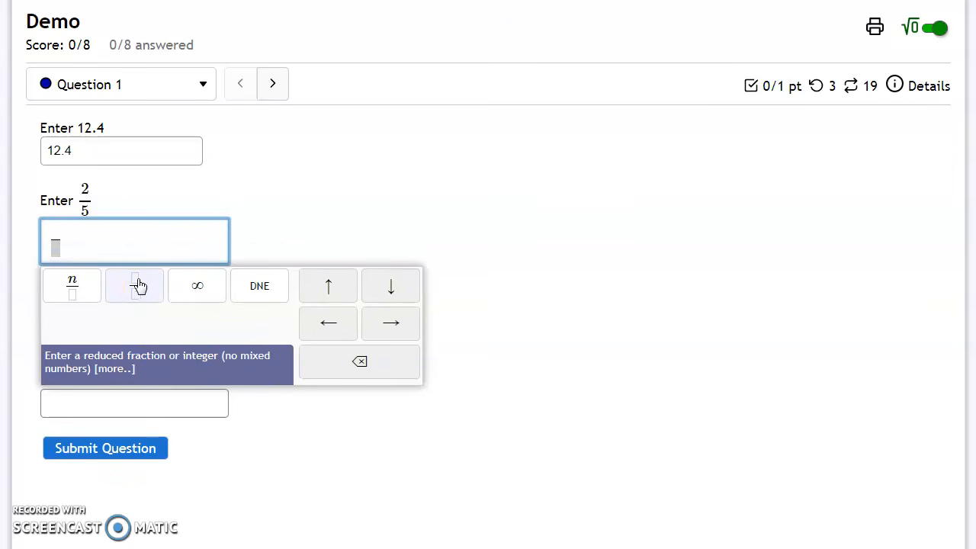
left_click(138, 285)
type("2")
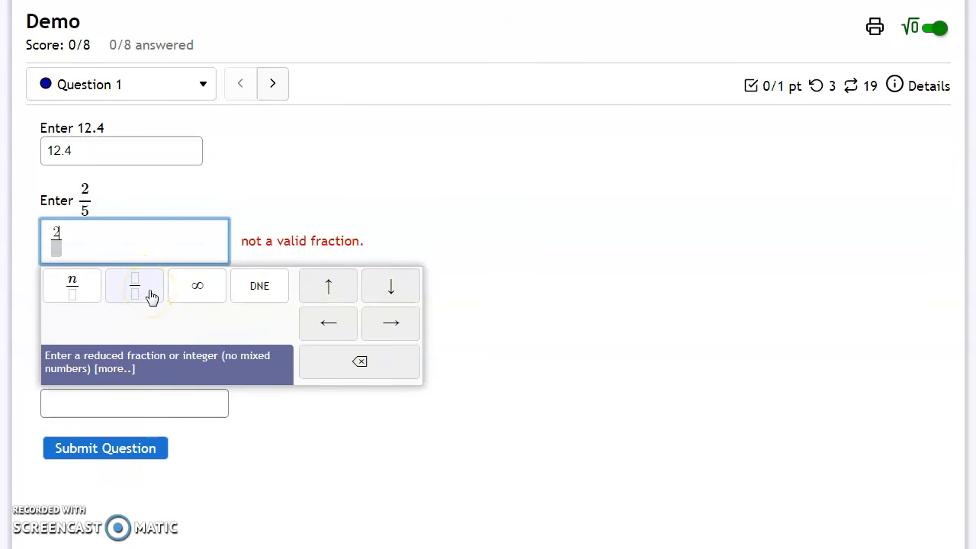
left_click(56, 248)
left_click(400, 294)
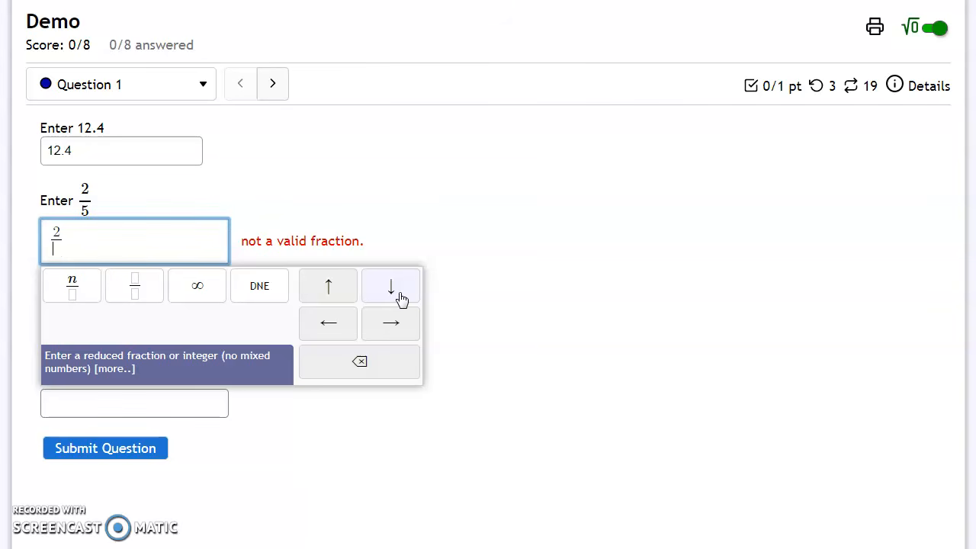
type("5")
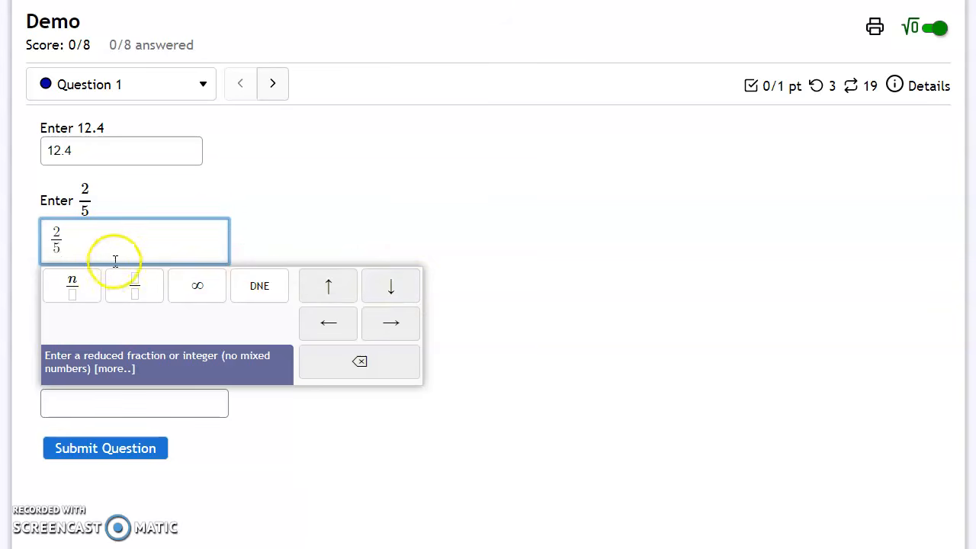
Clear the second answer box and type the fraction as 2/5 directly.
left_click_drag(96, 237, 53, 235)
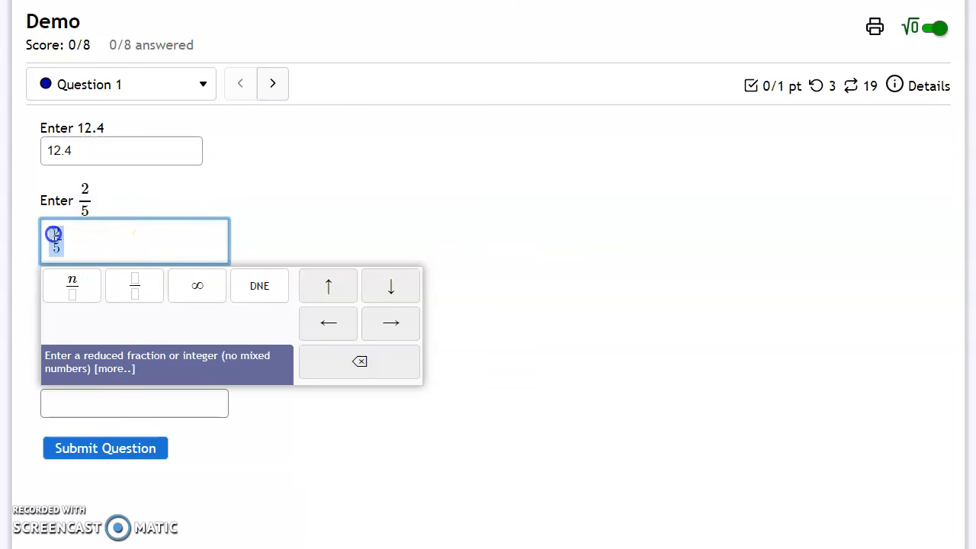
key("BackSpace")
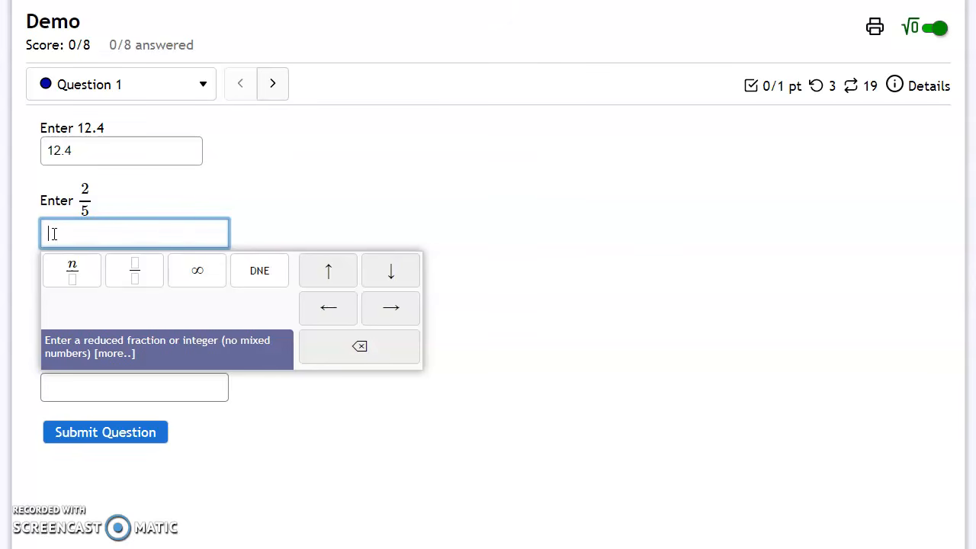
type("2/5")
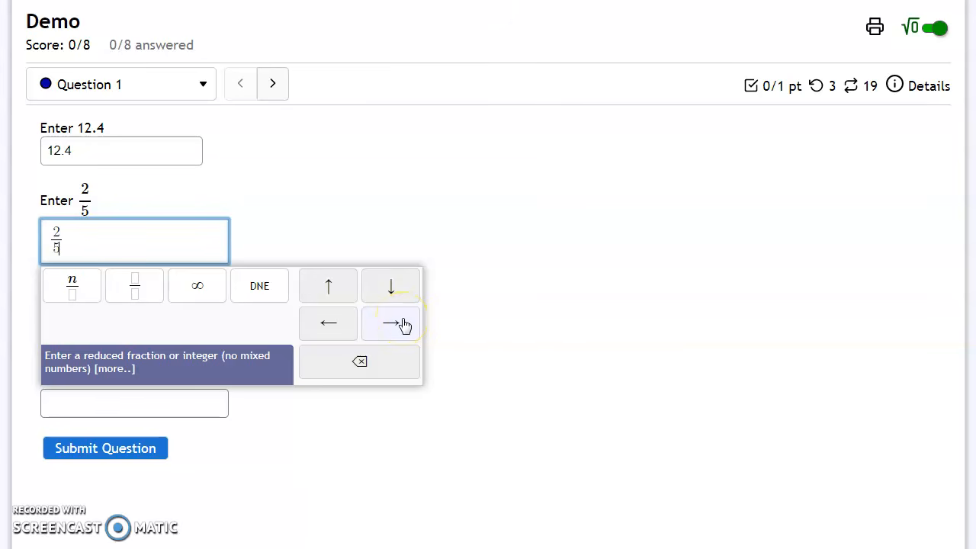
left_click(404, 325)
type("and f")
key("BackSpace")
key("BackSpace")
key("BackSpace")
key("BackSpace")
key("BackSpace")
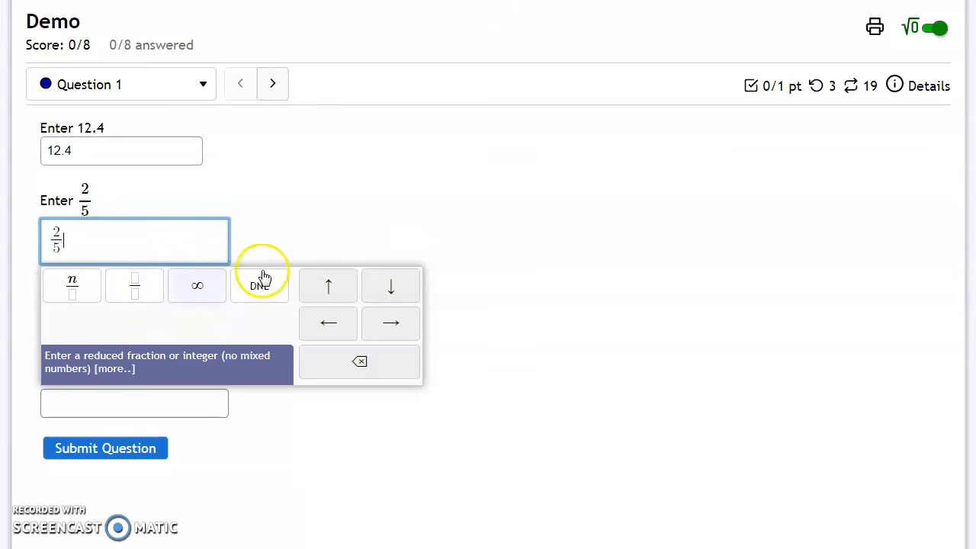
left_click(326, 233)
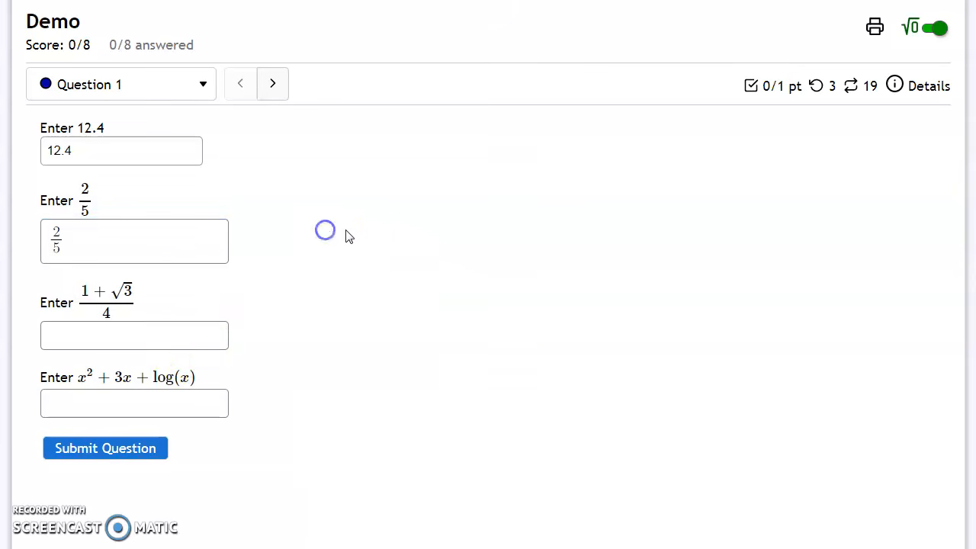
Enter (1+√3)/4 in the third answer box using the fraction and square-root templates.
left_click(165, 341)
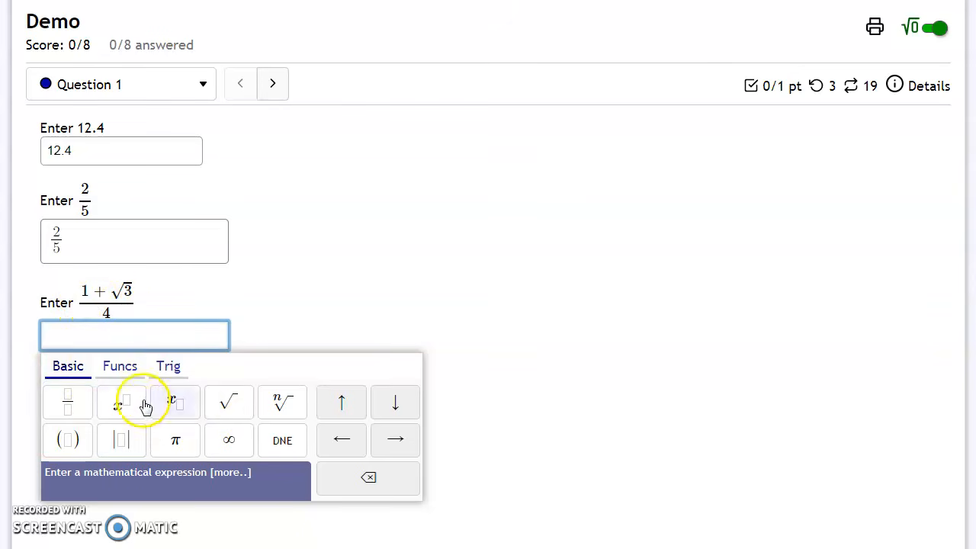
left_click(73, 415)
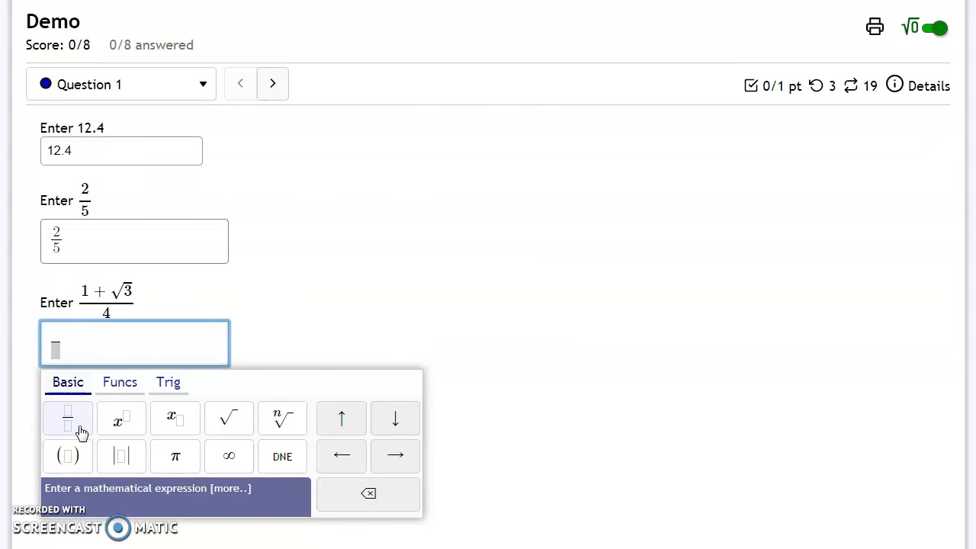
type("1 +")
left_click(244, 431)
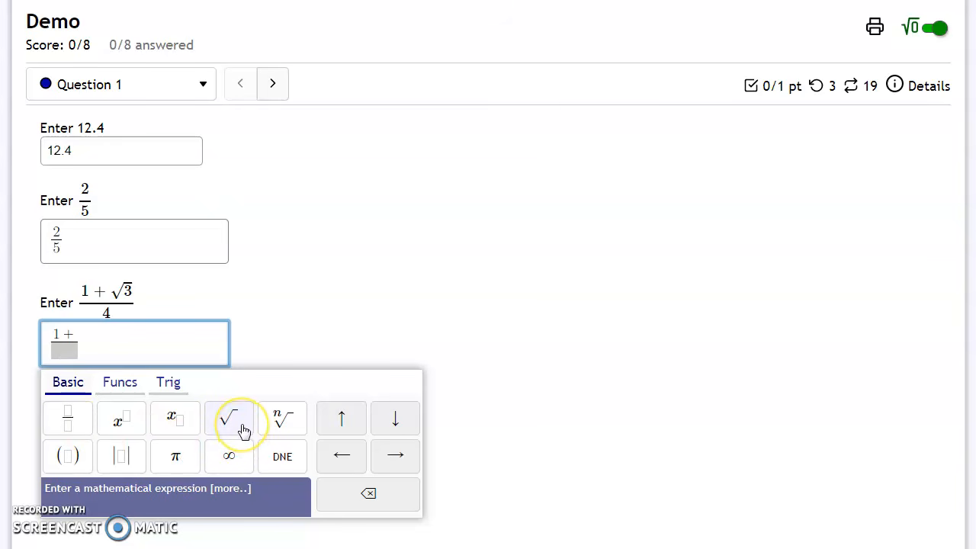
type("3")
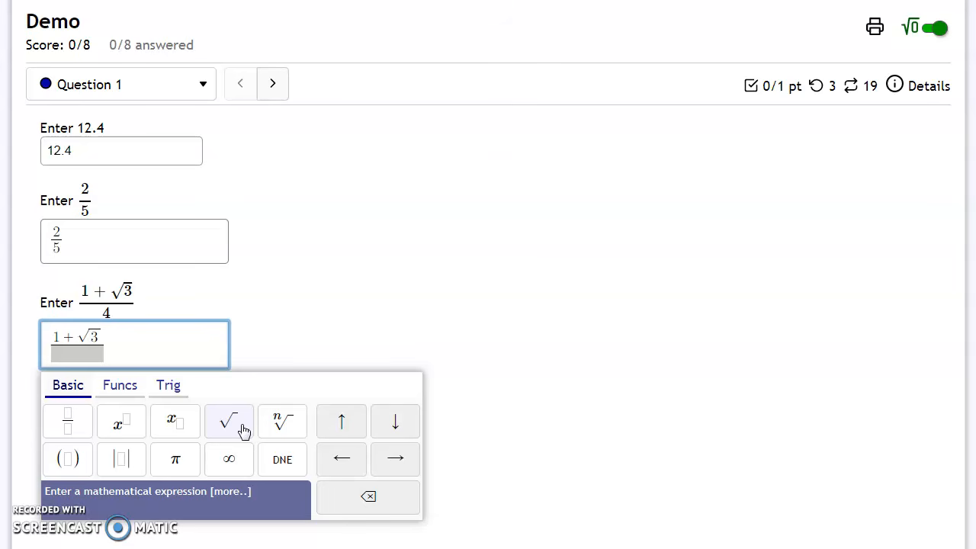
left_click(395, 423)
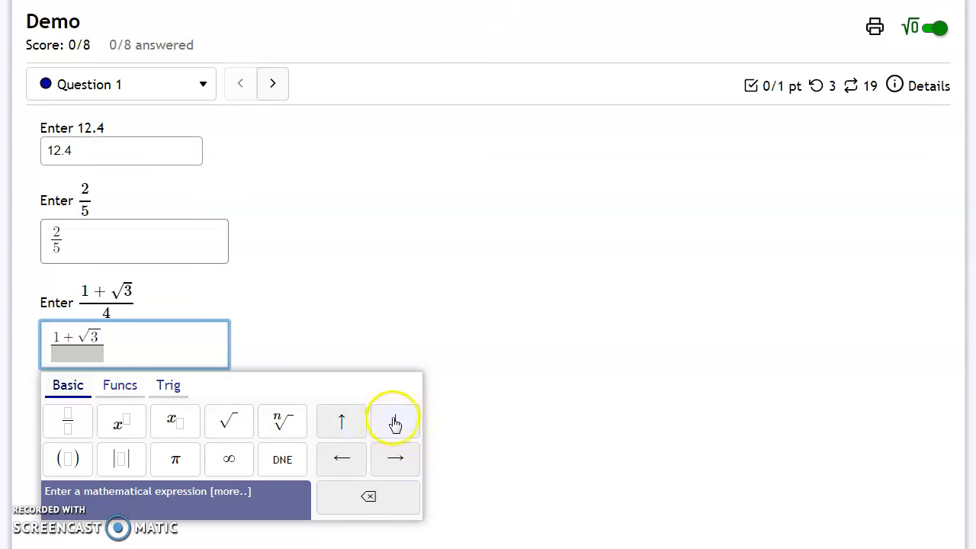
type("4")
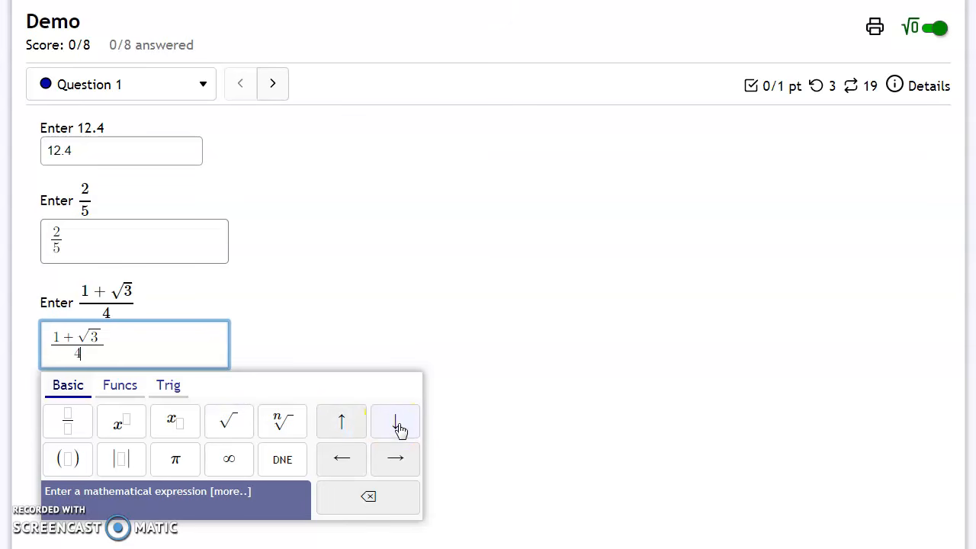
Clear the third answer box and type 1+sqrt3 as text.
left_click_drag(139, 352, 12, 343)
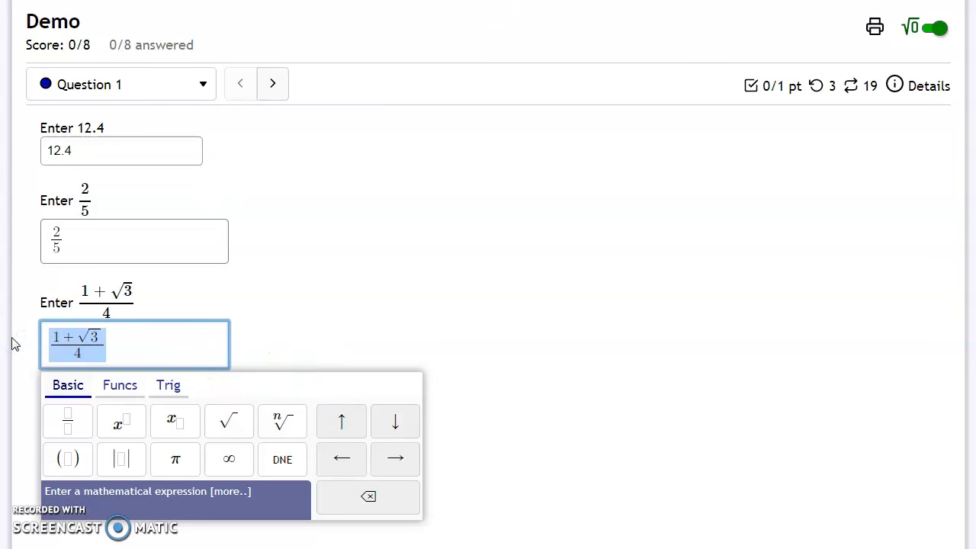
key("BackSpace")
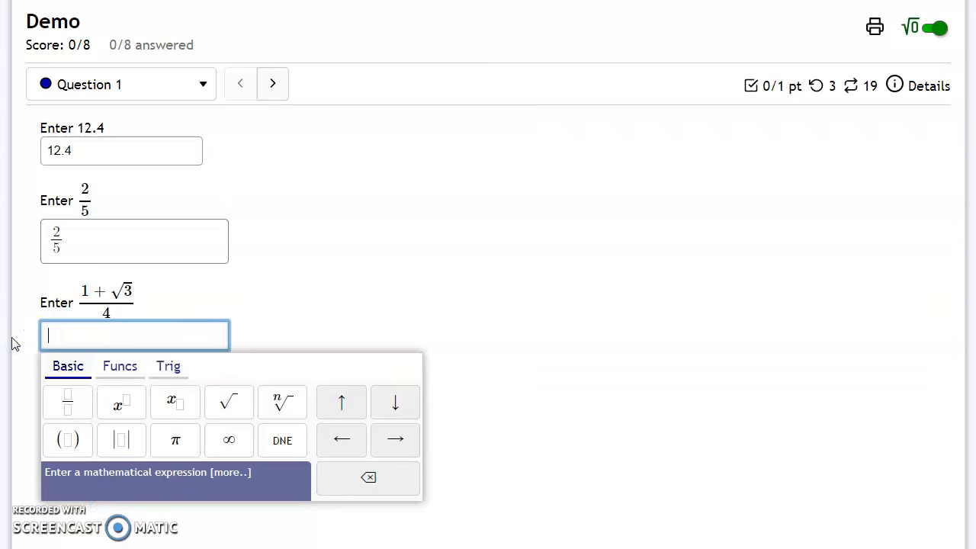
type("1+")
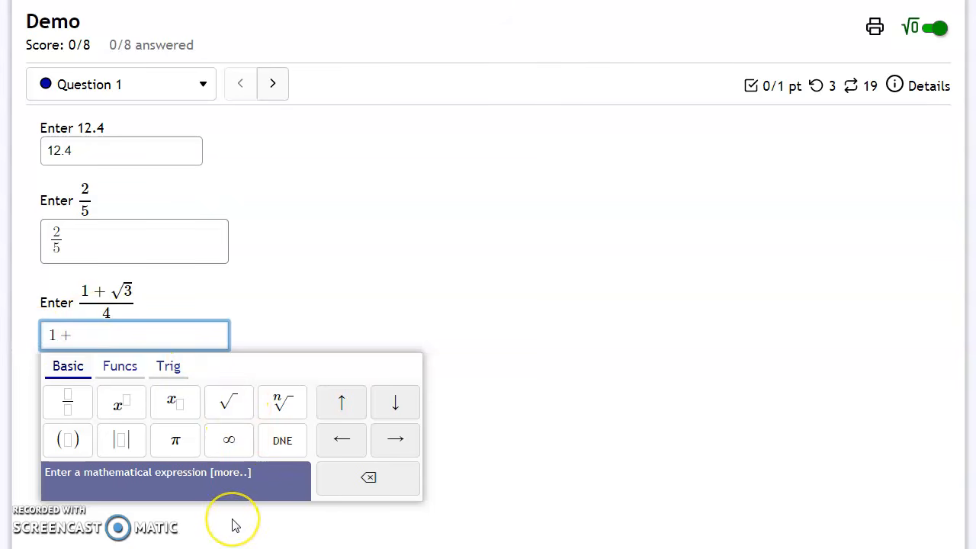
type("sqrt")
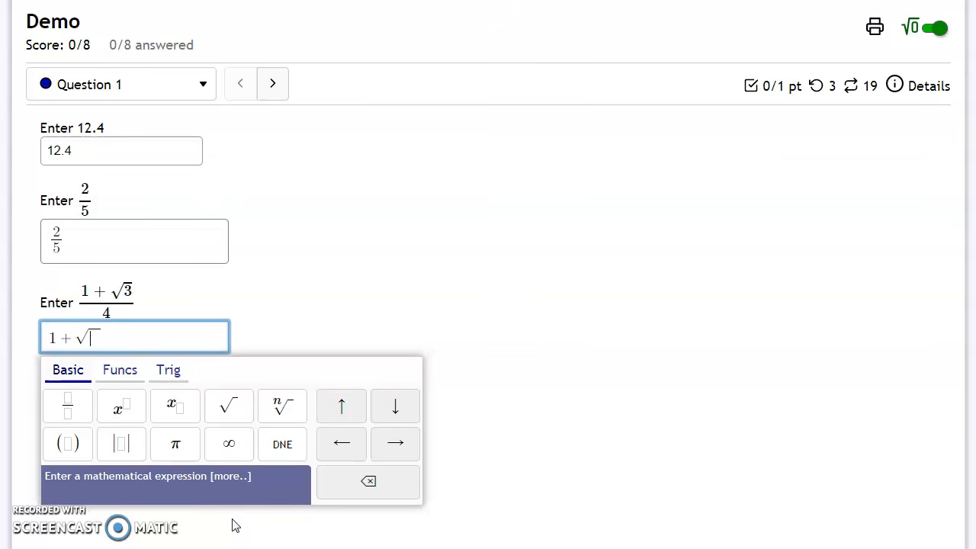
type("3/")
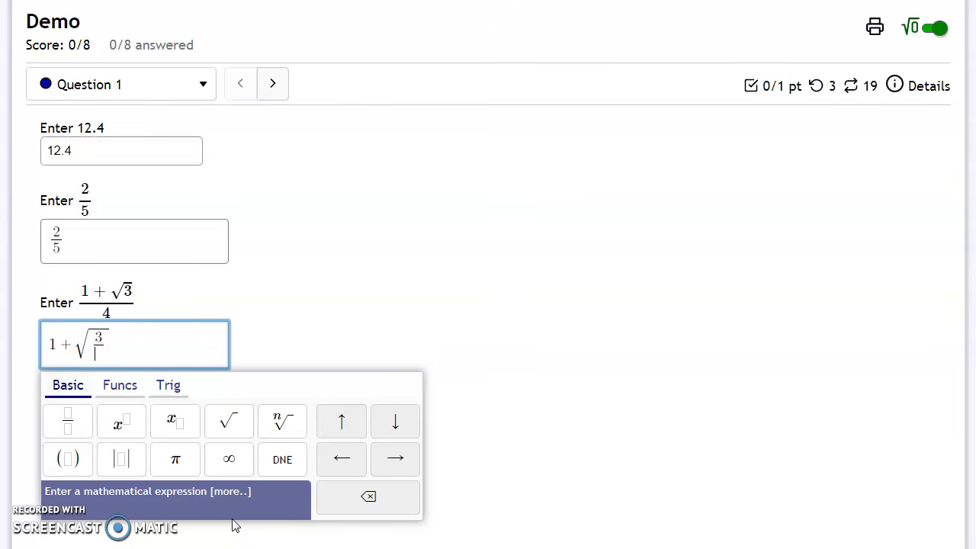
key("BackSpace")
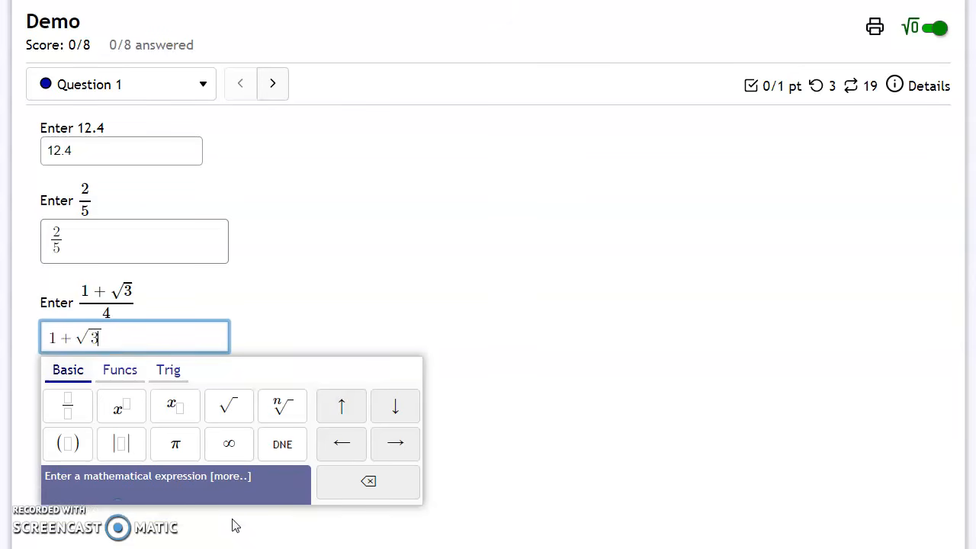
Try appending /4 after the square root in the third box, and delete it again.
left_click(397, 445)
type("/4")
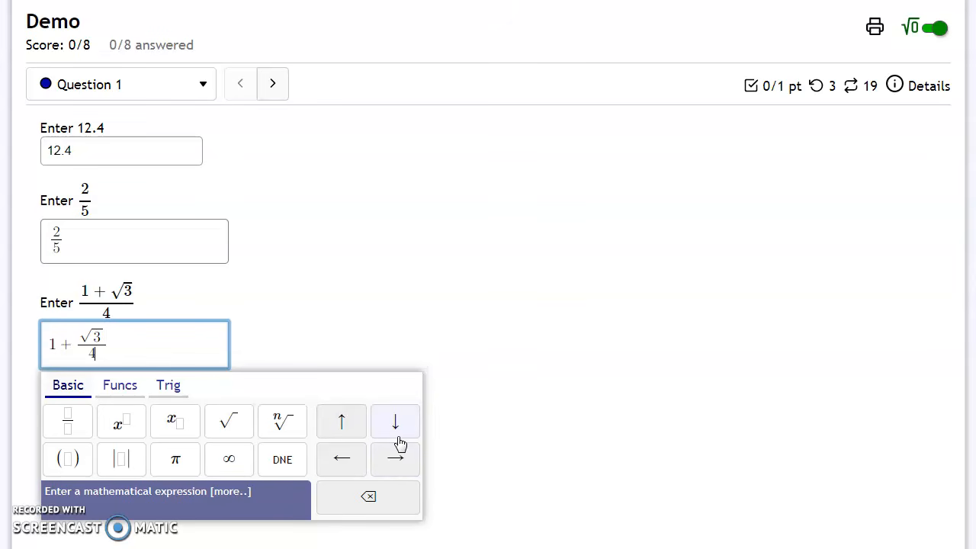
key("BackSpace")
key("BackSpace")
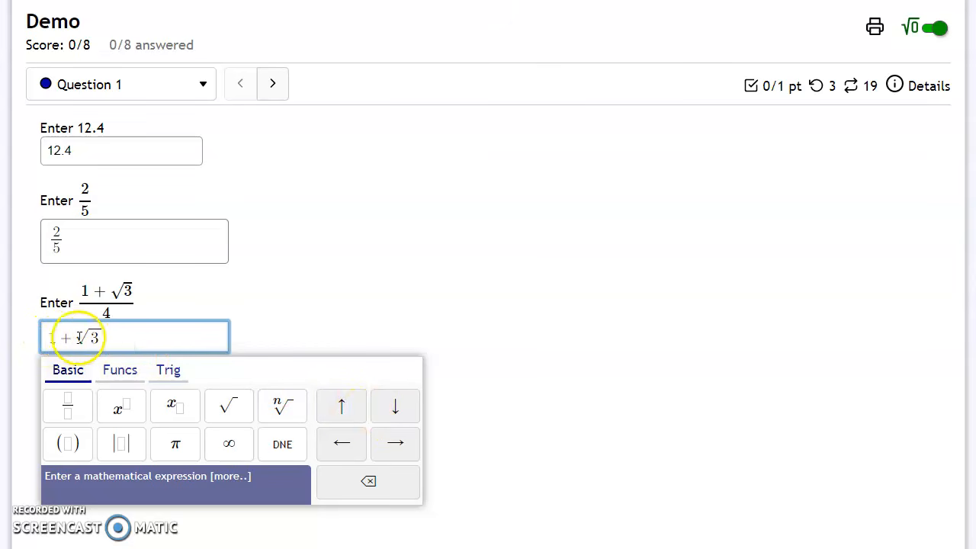
Select 1+√3 and turn it into a fraction with denominator 4.
left_click_drag(115, 336, 45, 337)
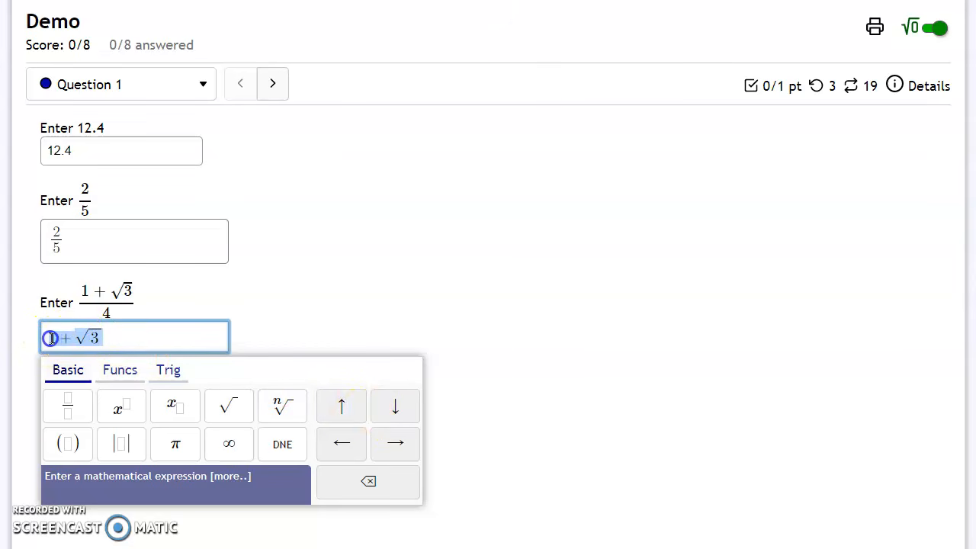
left_click(70, 412)
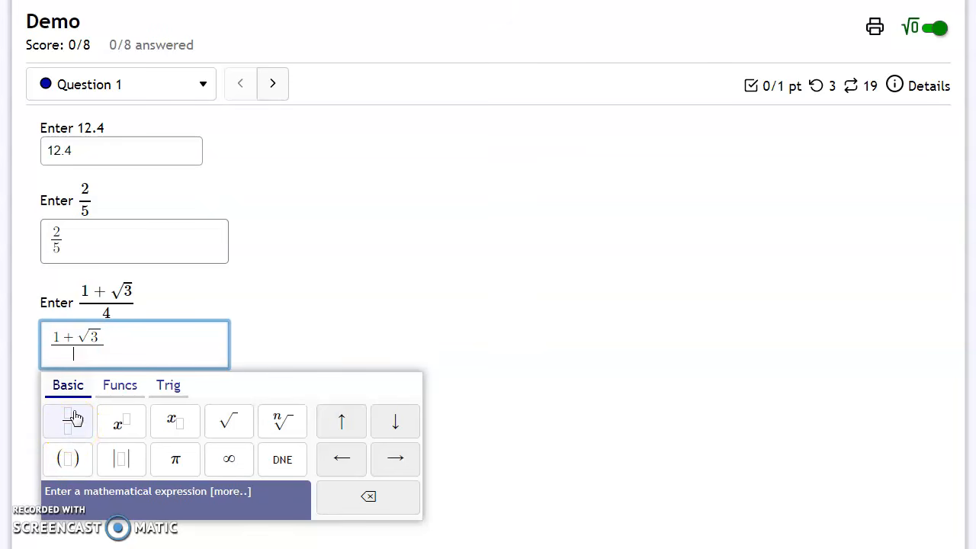
type("4")
Clear the third box and enter (1+sqrt3)/4 with parentheses around the numerator.
left_click_drag(162, 343, 29, 341)
key("BackSpace")
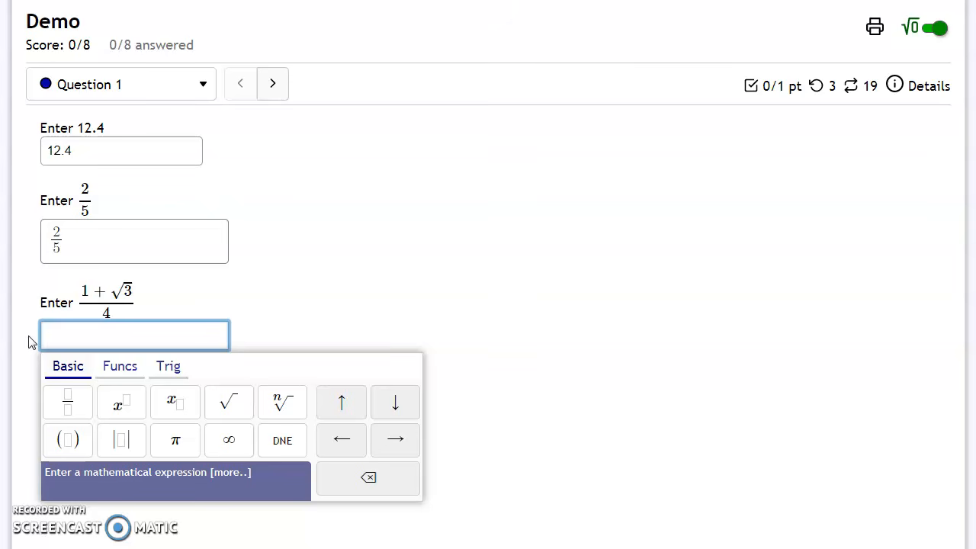
type("(")
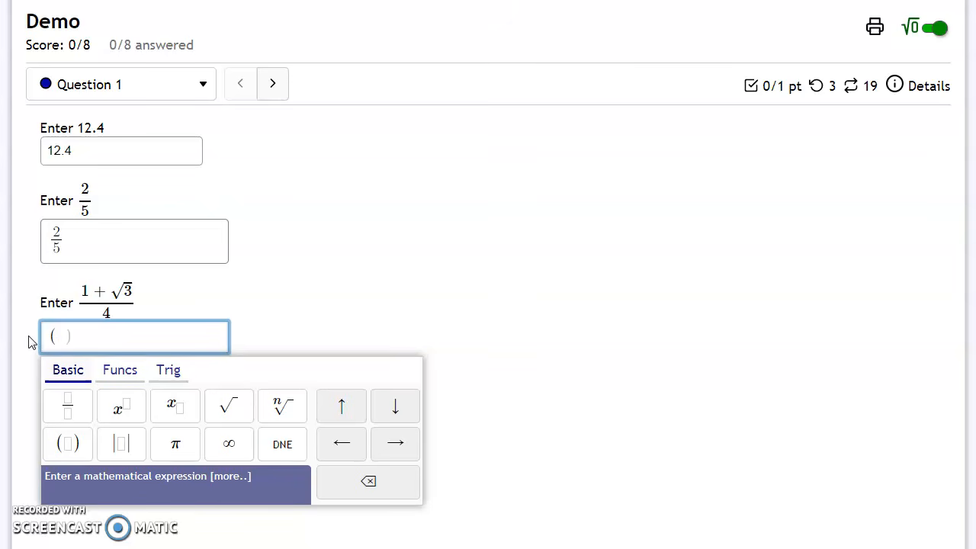
type("1+sqrt")
type("3")
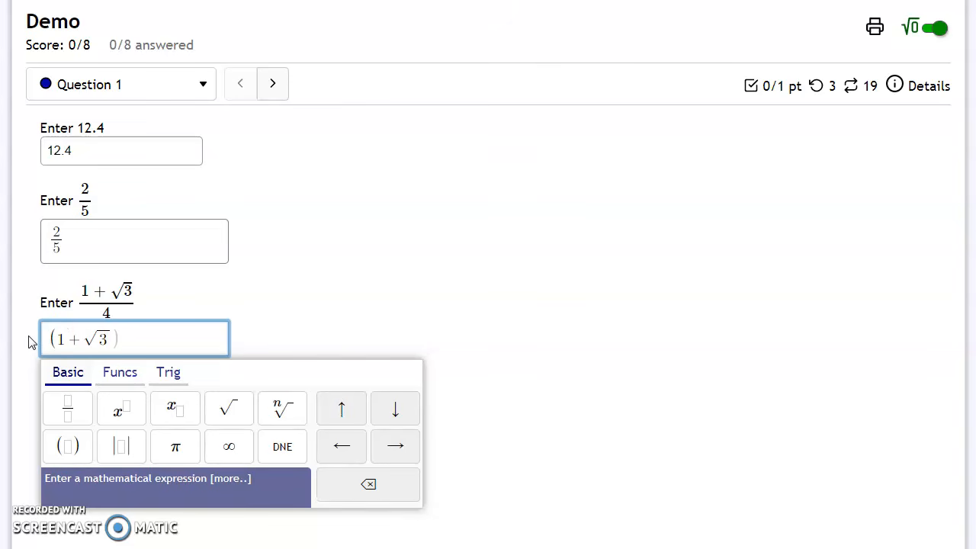
left_click(394, 448)
left_click(394, 447)
left_click(394, 447)
type("/4")
left_click(359, 349)
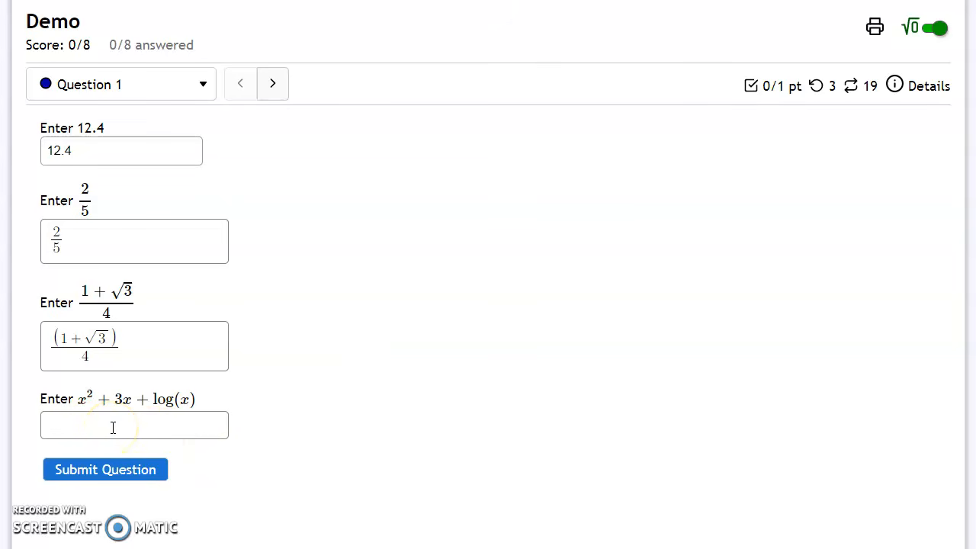
Enter x^2+3x+log(x) in the fourth answer box using the palette's exponent button and the log function.
left_click(113, 427)
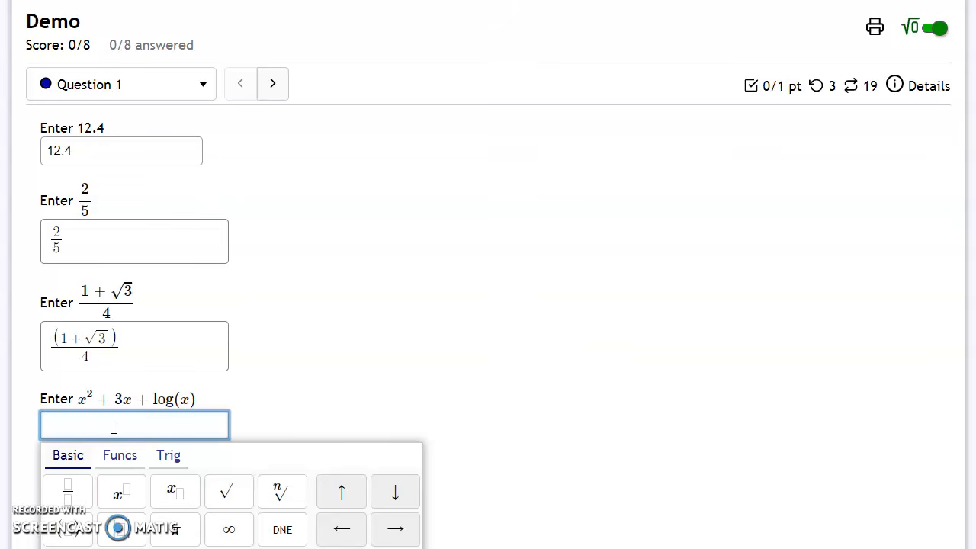
left_click(133, 504)
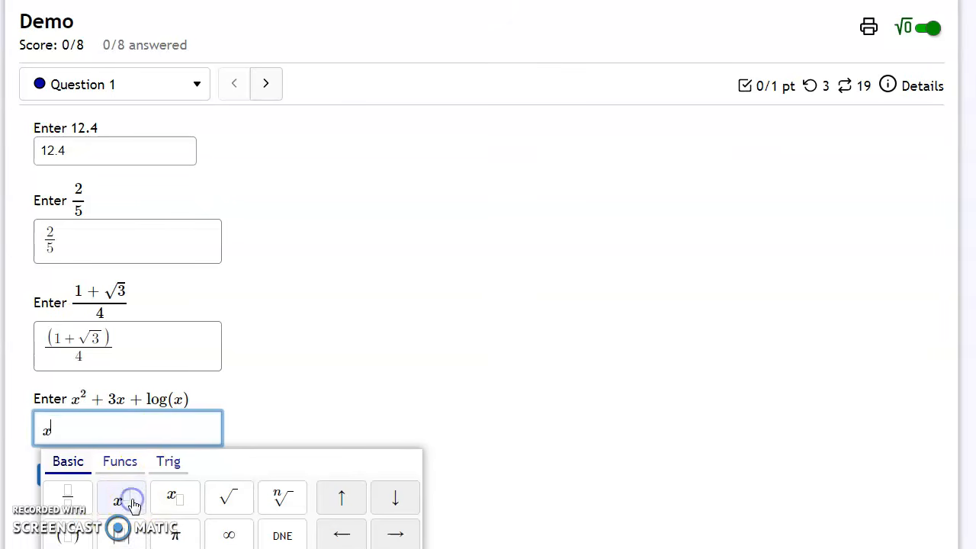
type("2")
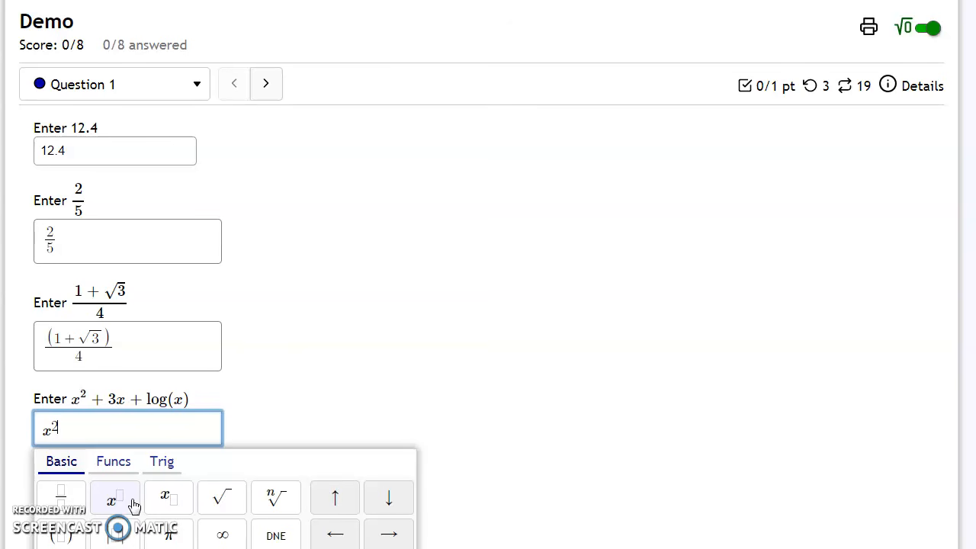
left_click(149, 504)
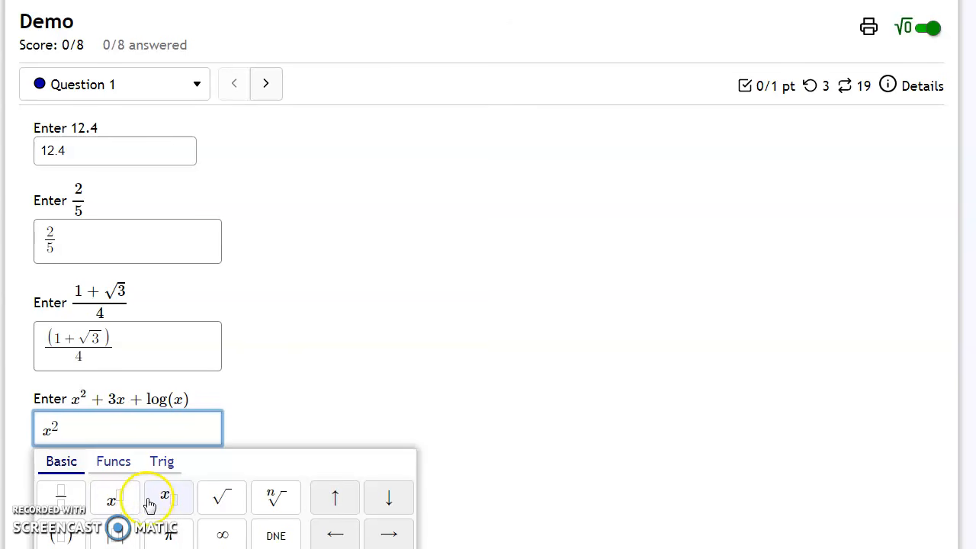
left_click(395, 537)
type("+3x+")
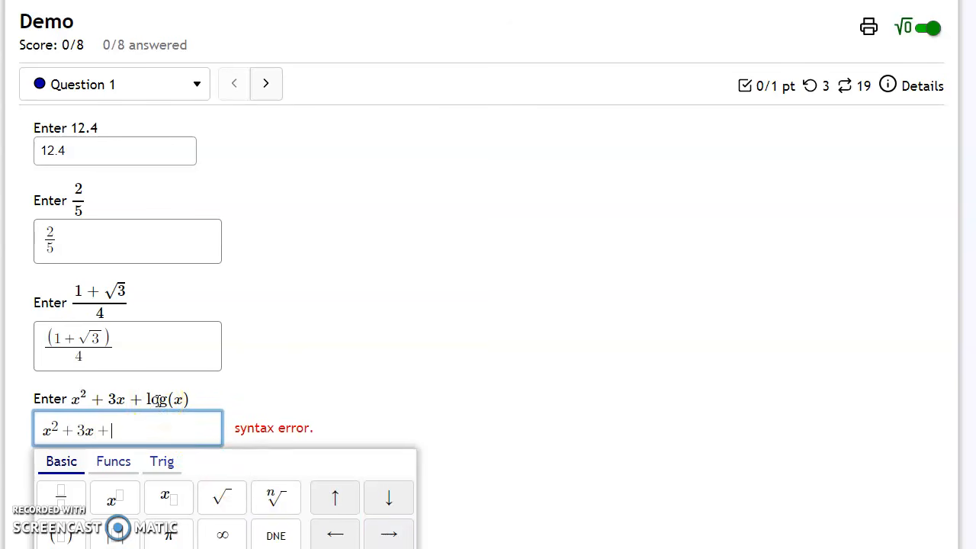
left_click(112, 465)
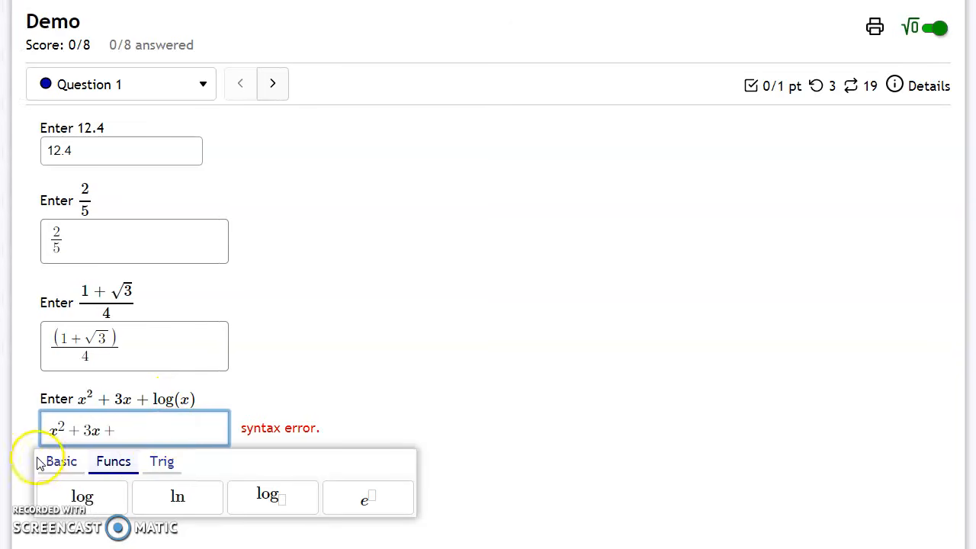
left_click(82, 497)
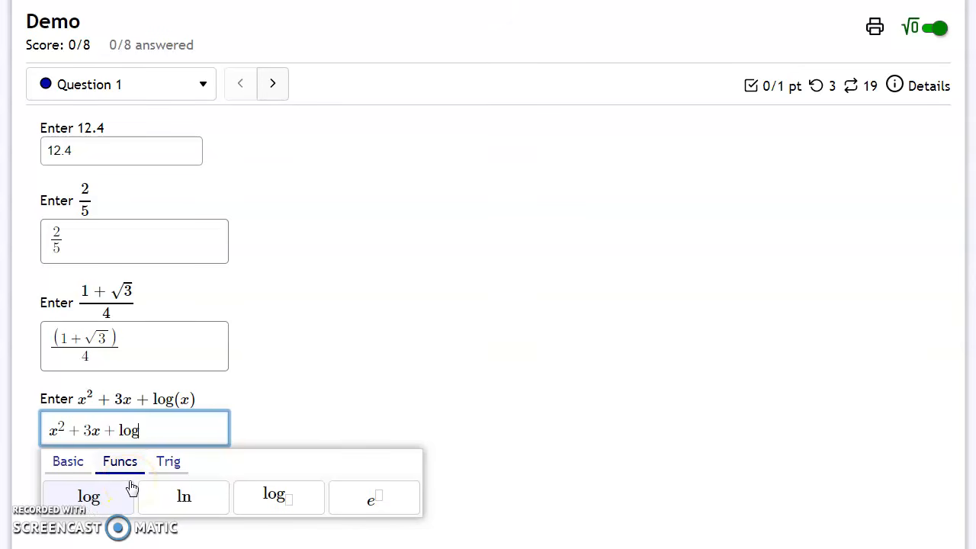
type("(x")
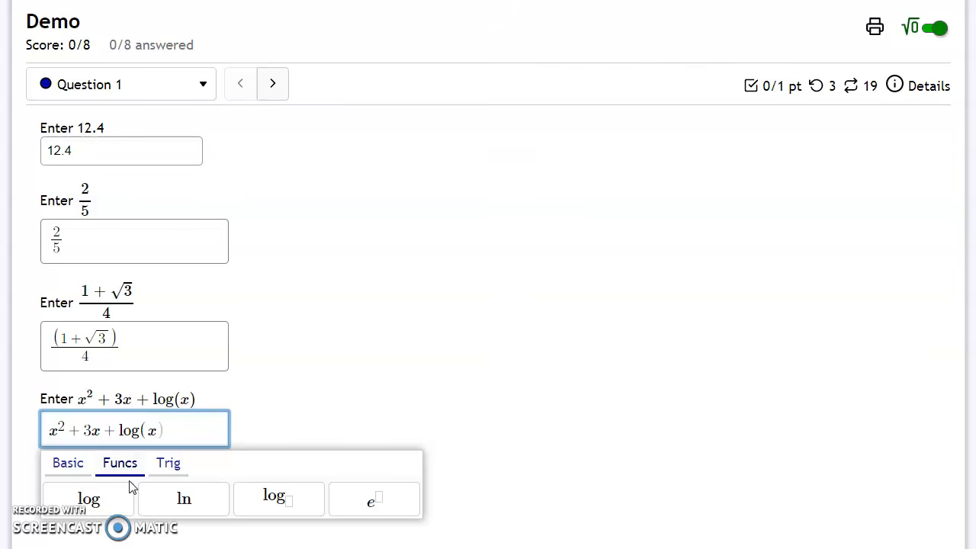
Clear the fourth box and type x^2+3x+log(x) directly with the keyboard, using ^ for the exponent.
left_click(68, 463)
left_click(168, 427)
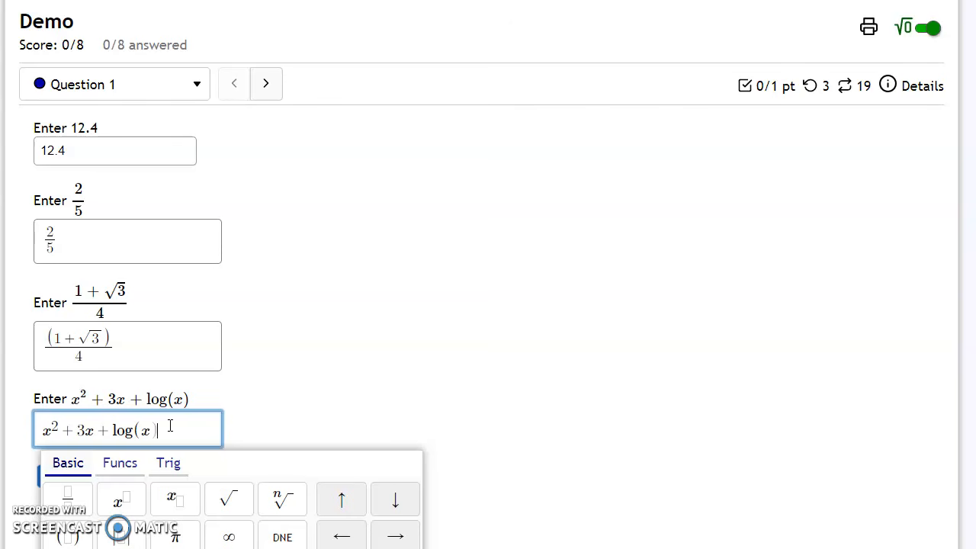
left_click_drag(180, 430, 33, 431)
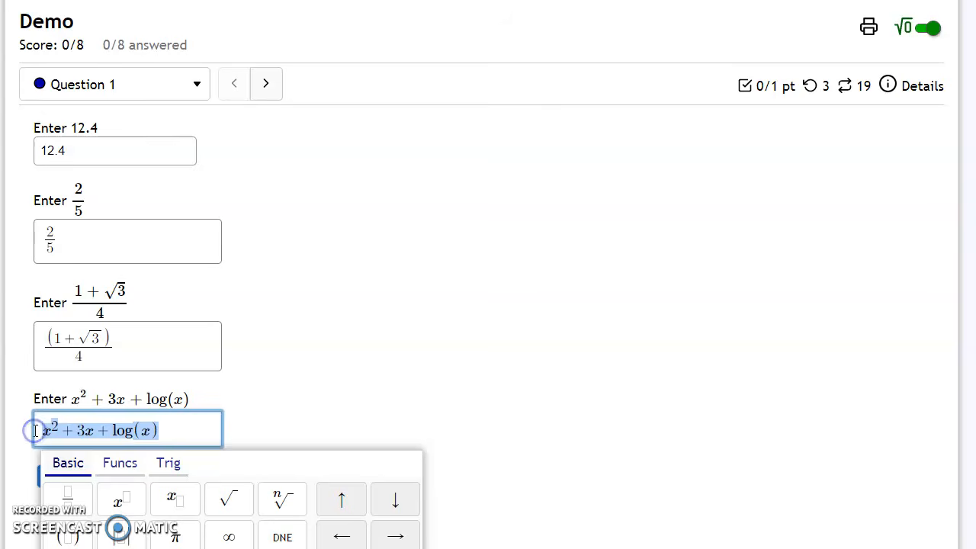
key("BackSpace")
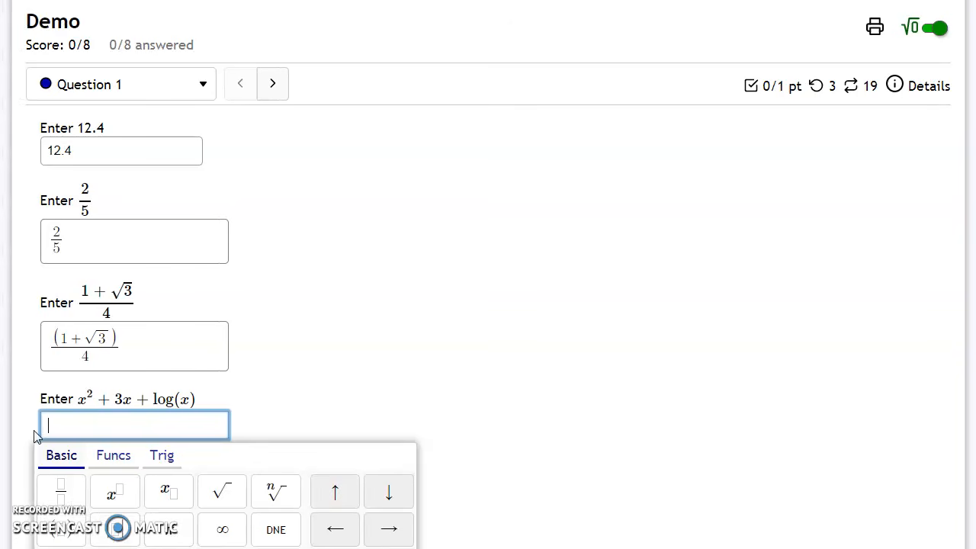
type("x")
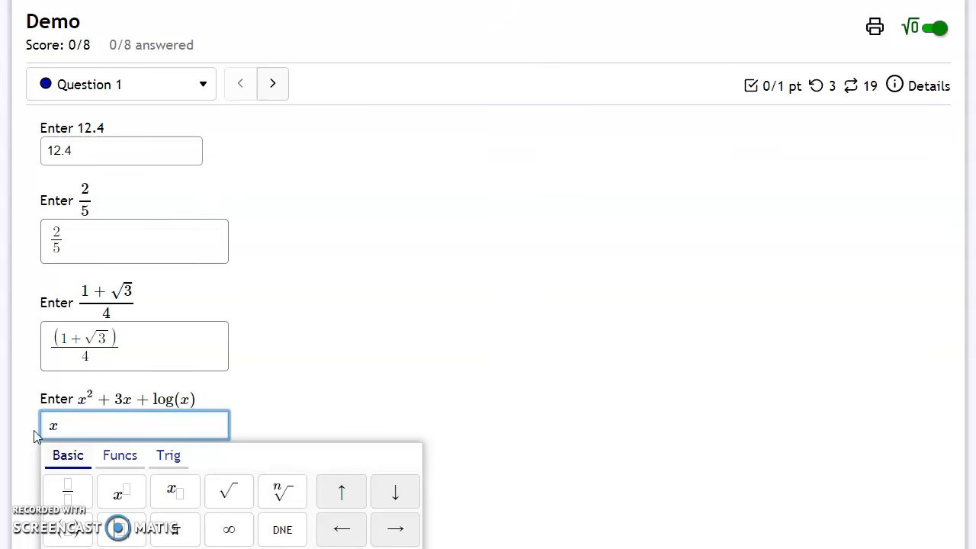
type("^")
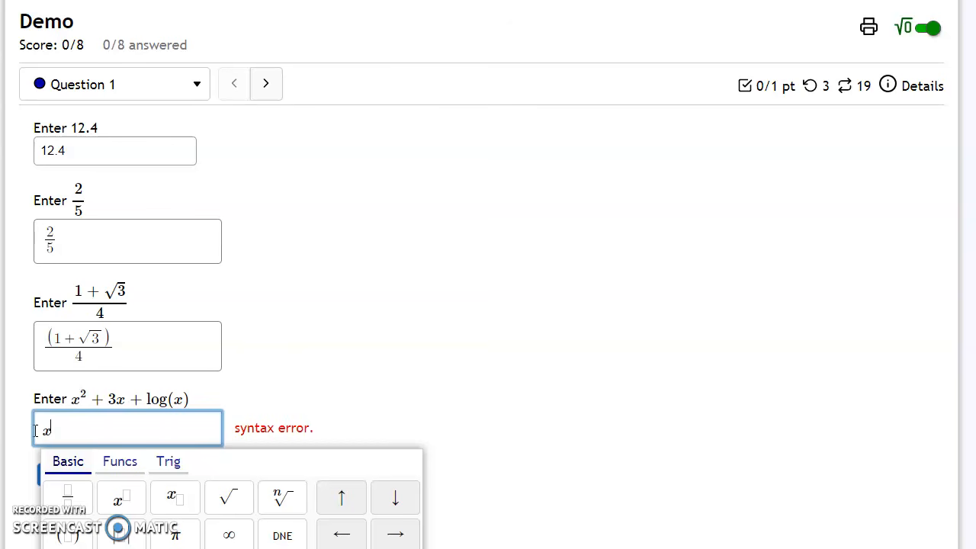
type("2")
key("Right")
type("+3x")
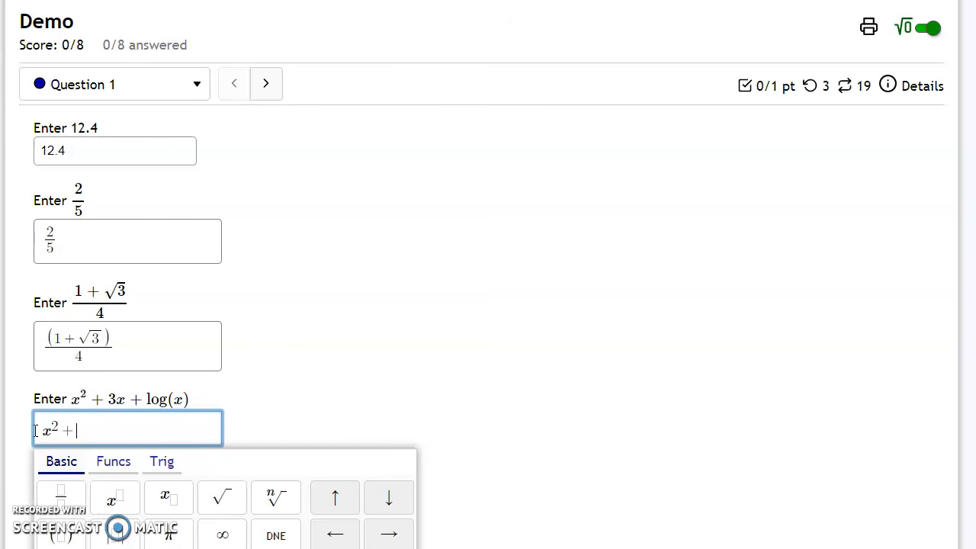
type("+log(x")
Submit the question, then open the second answer box to view its fraction palette.
left_click(368, 395)
left_click(106, 477)
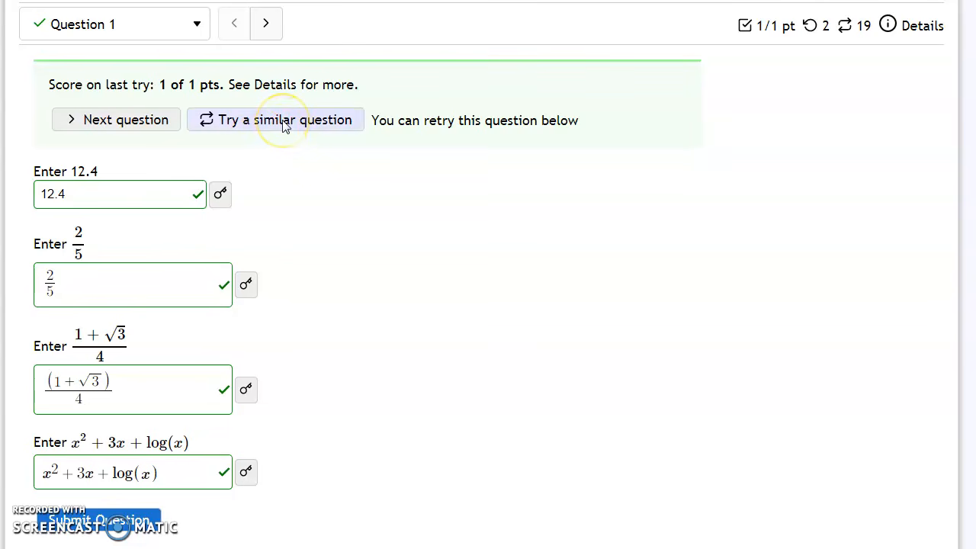
left_click(152, 300)
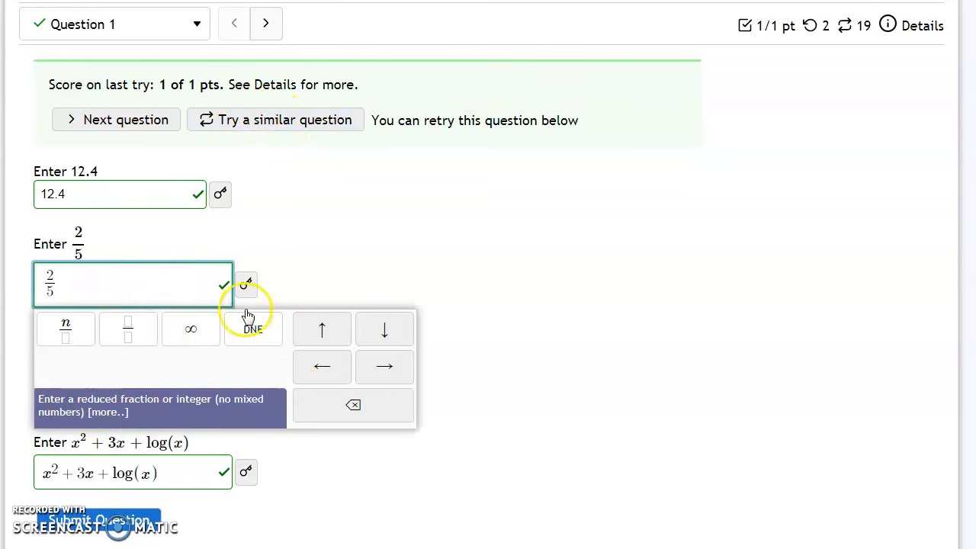
Start a similar question and switch off the equation editor.
left_click(297, 122)
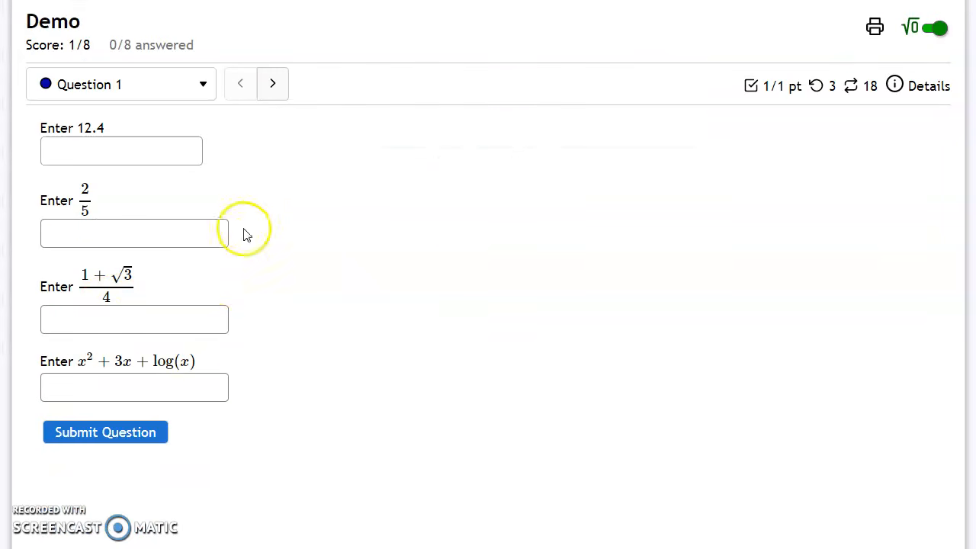
left_click(931, 29)
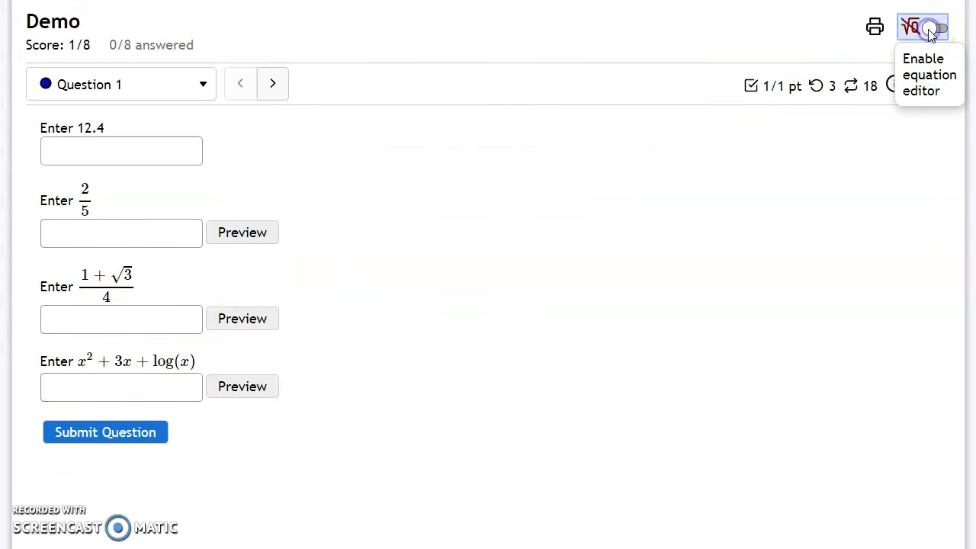
Enter (1+sqrt(3))/4 as plain text in the third answer box.
left_click(148, 233)
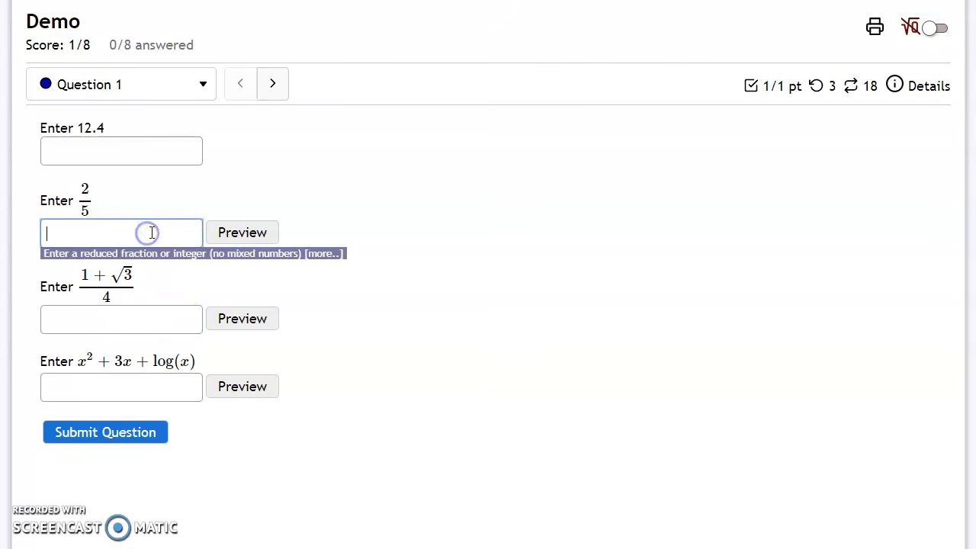
left_click(107, 326)
type("(1+sqrt(3))/4")
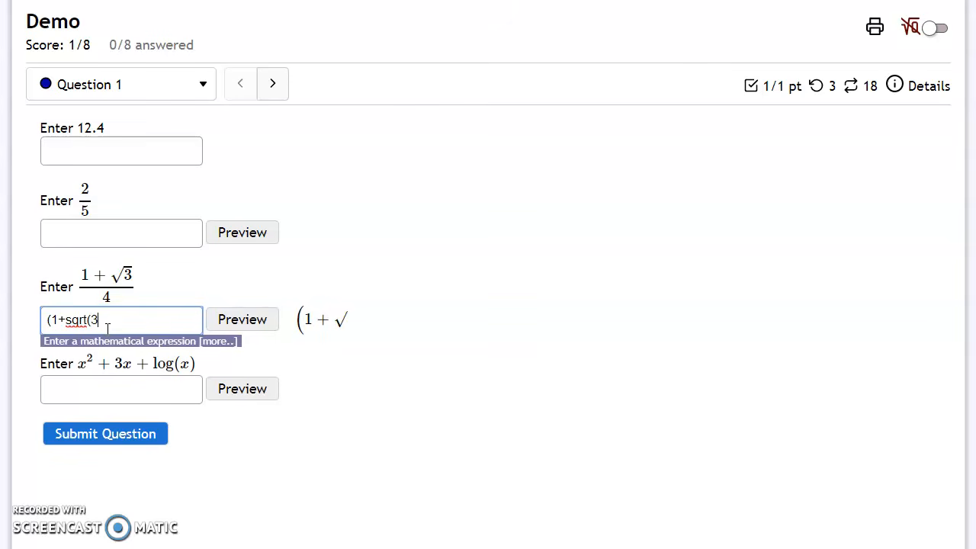